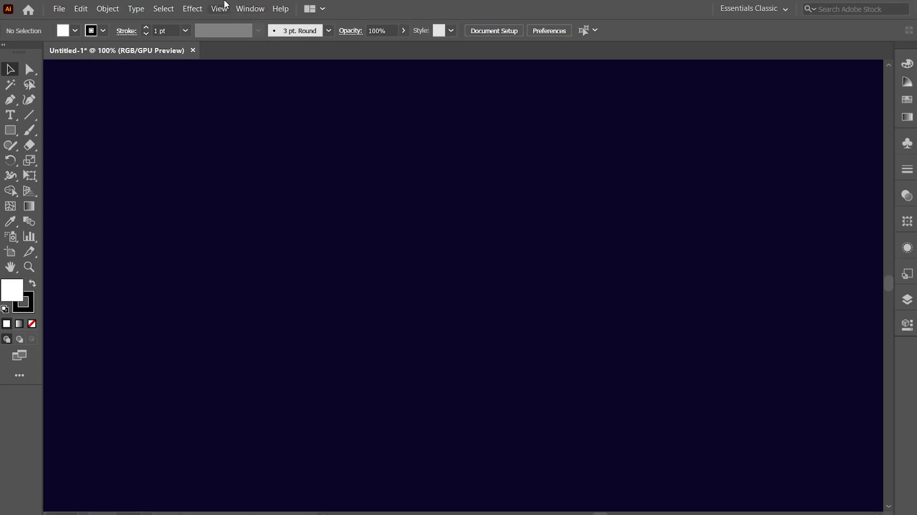
Turn off Smart Guides from the View menu
click(221, 8)
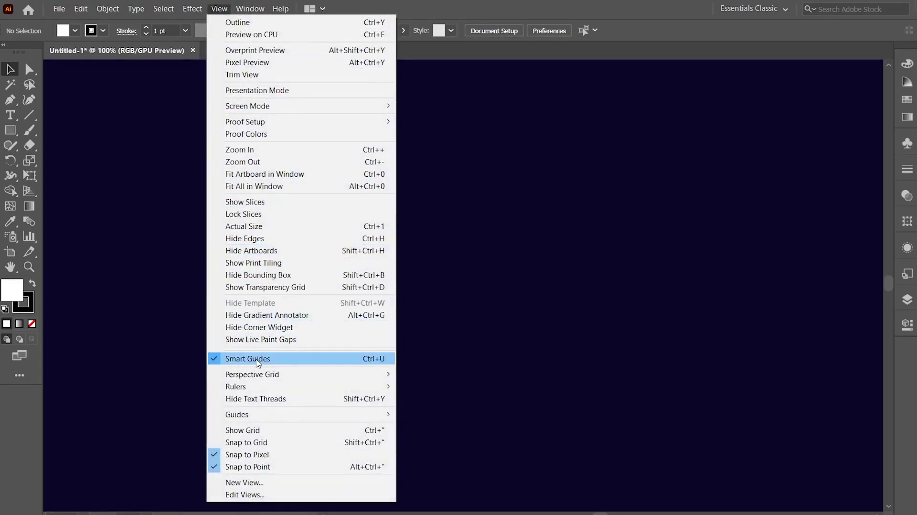
click(255, 471)
click(219, 9)
click(247, 454)
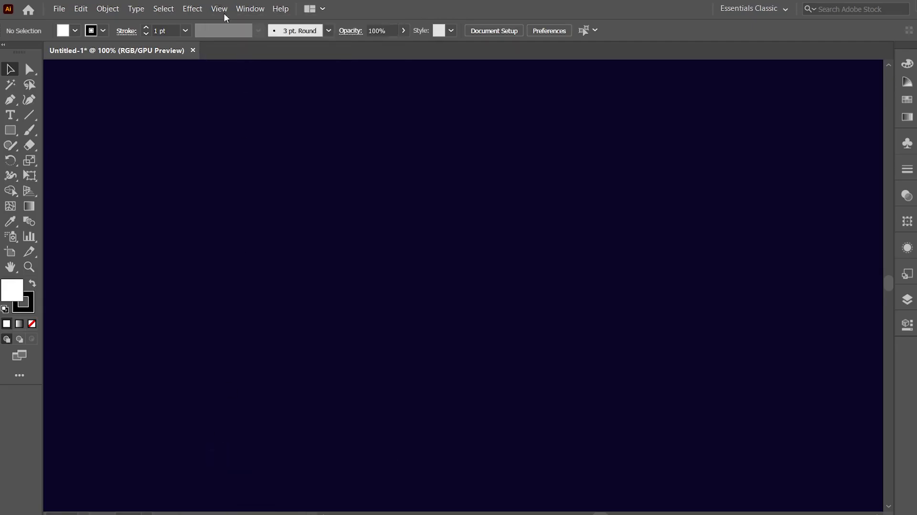
click(225, 12)
click(216, 358)
Set fill to None and the stroke colour to the white swatch
click(32, 324)
click(27, 309)
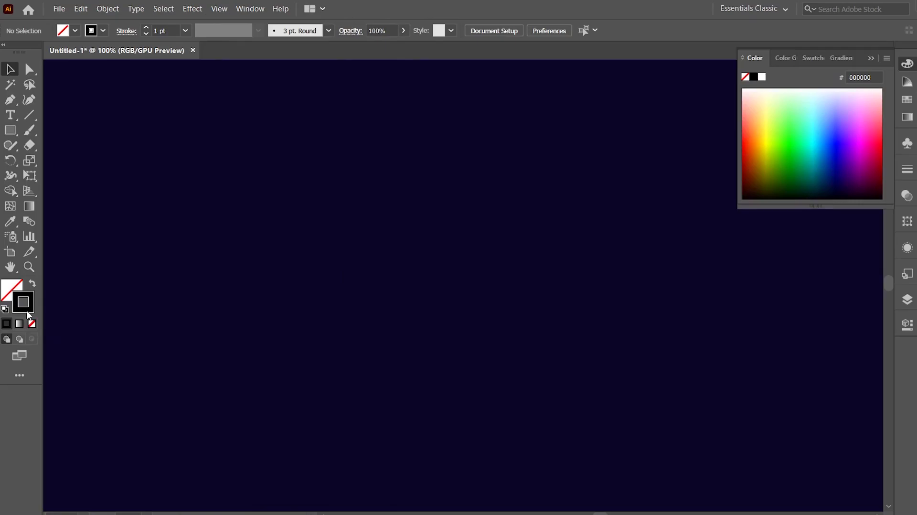
click(103, 31)
click(24, 52)
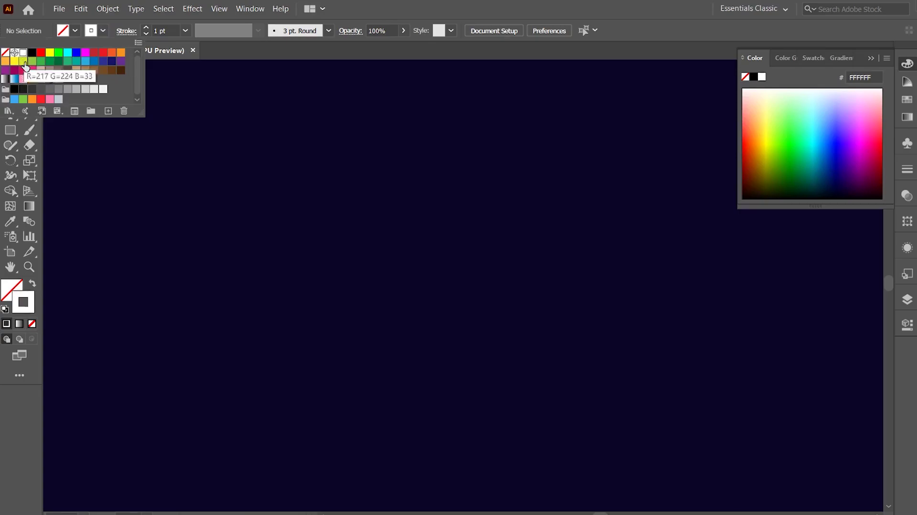
click(907, 63)
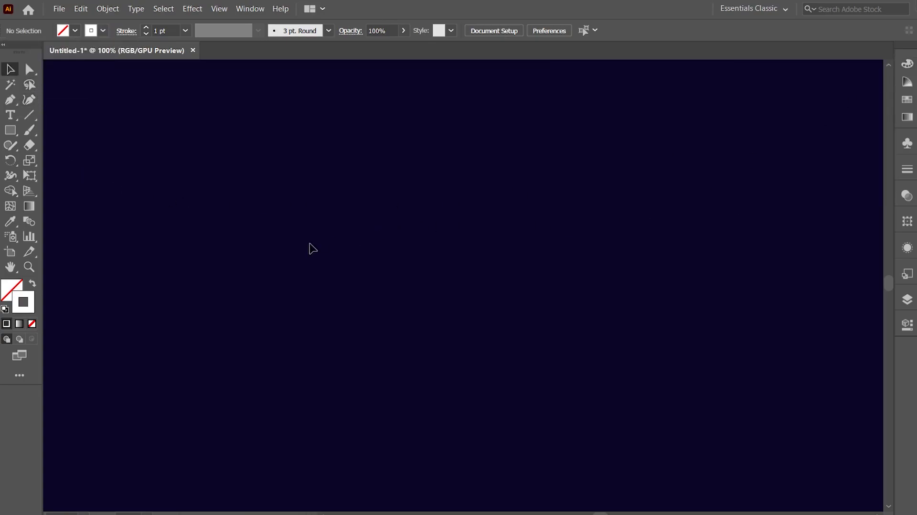
Draw a ten-point white zigzag left to right across the upper canvas with the Pen tool, then deselect it
click(10, 98)
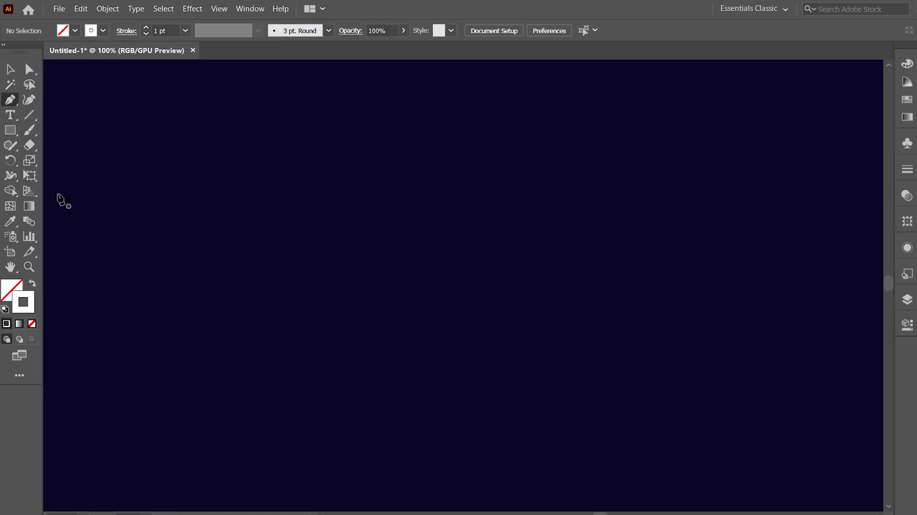
click(220, 254)
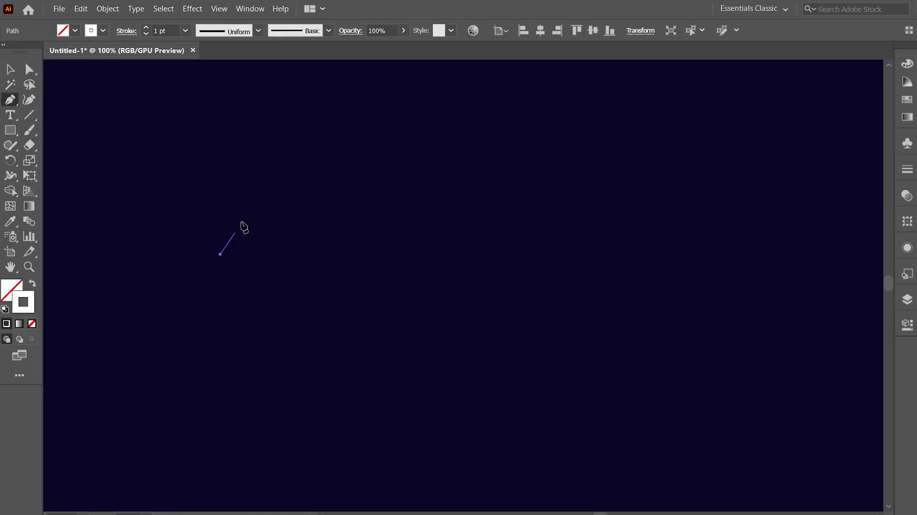
click(270, 173)
click(333, 294)
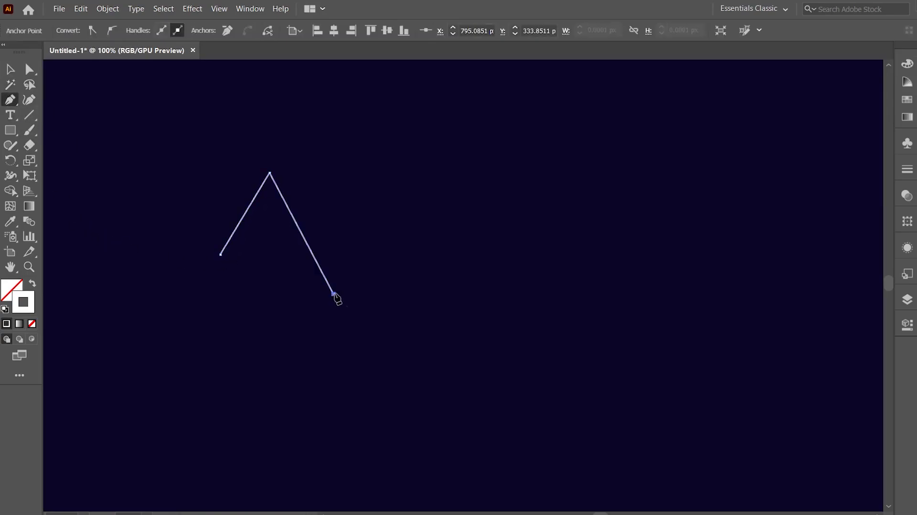
click(440, 130)
click(498, 185)
click(561, 280)
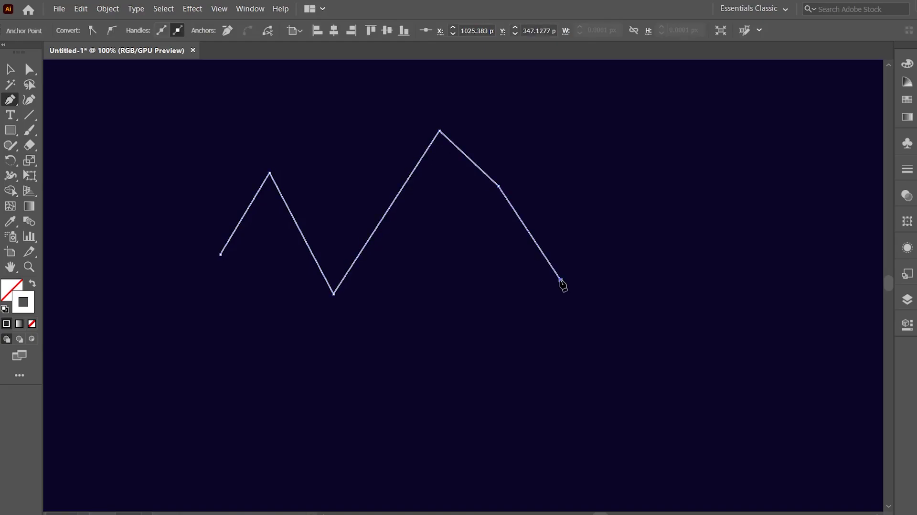
click(593, 123)
click(629, 213)
click(713, 121)
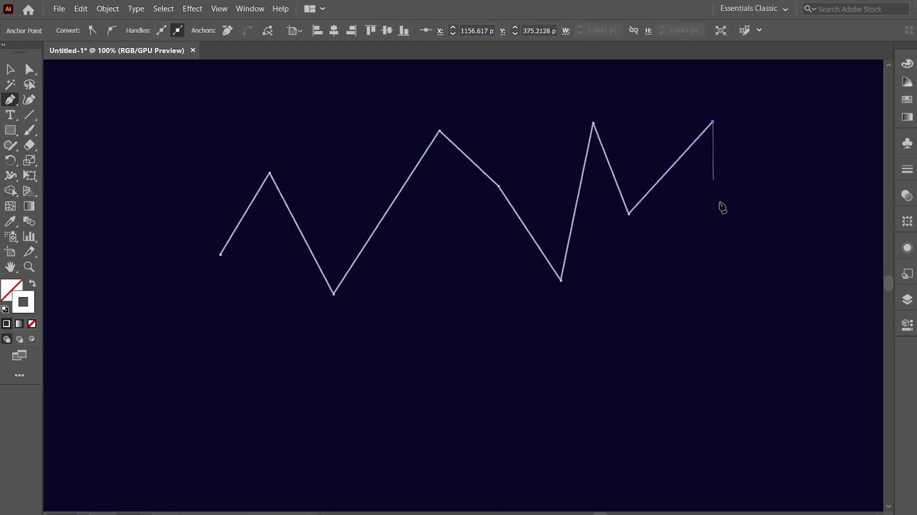
click(749, 284)
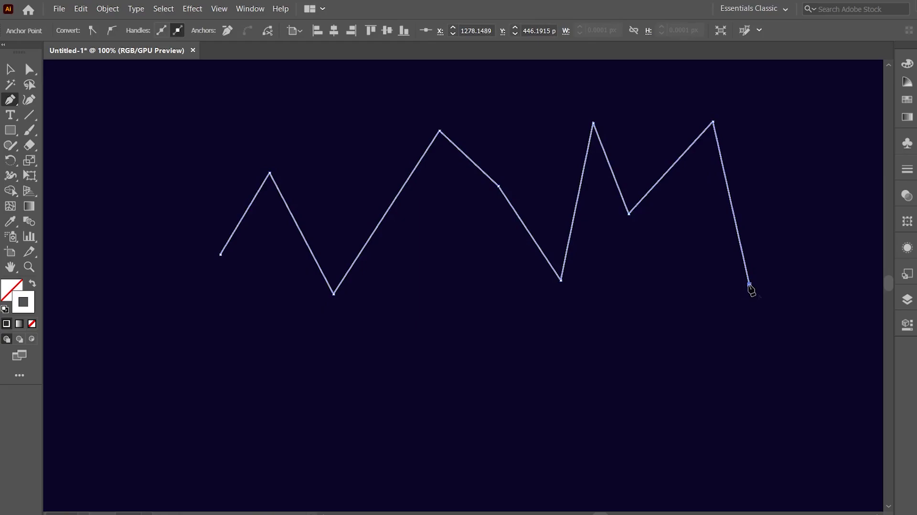
click(10, 70)
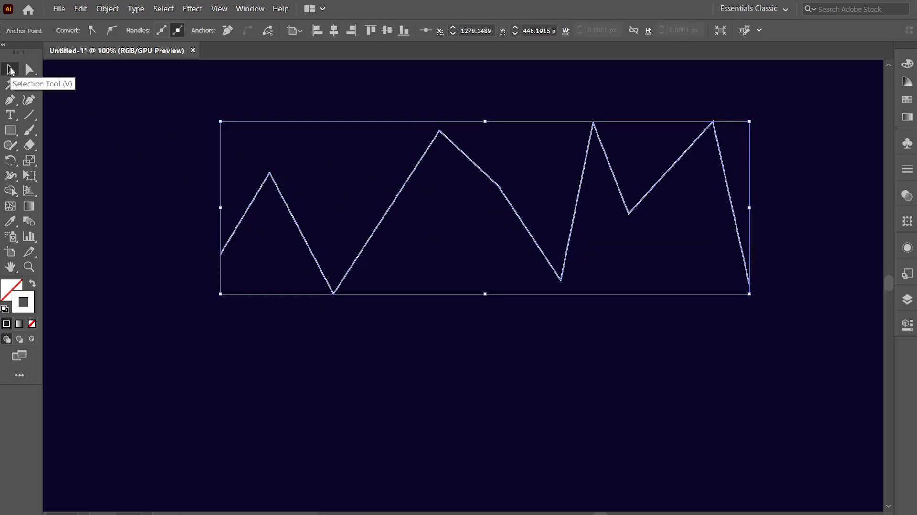
click(136, 162)
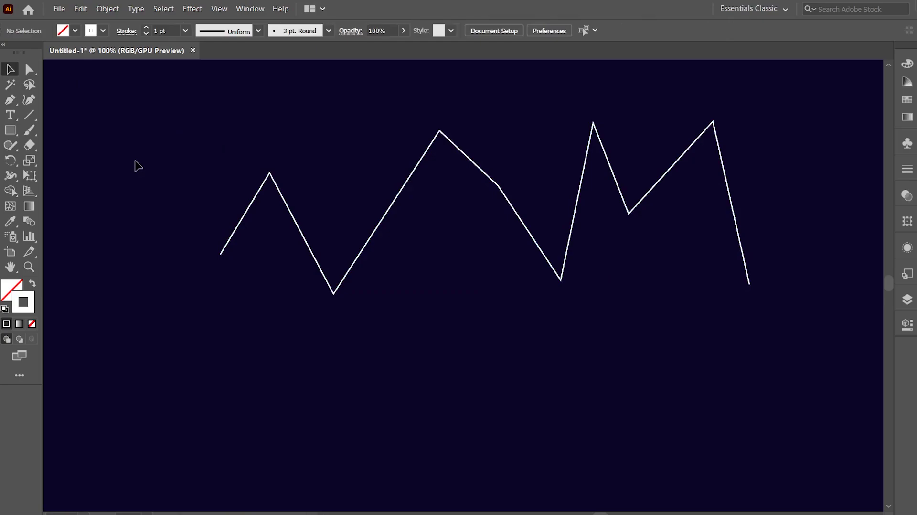
Draw a nine-point white zigzag across the lower canvas with the Pen tool, then deselect it
click(10, 99)
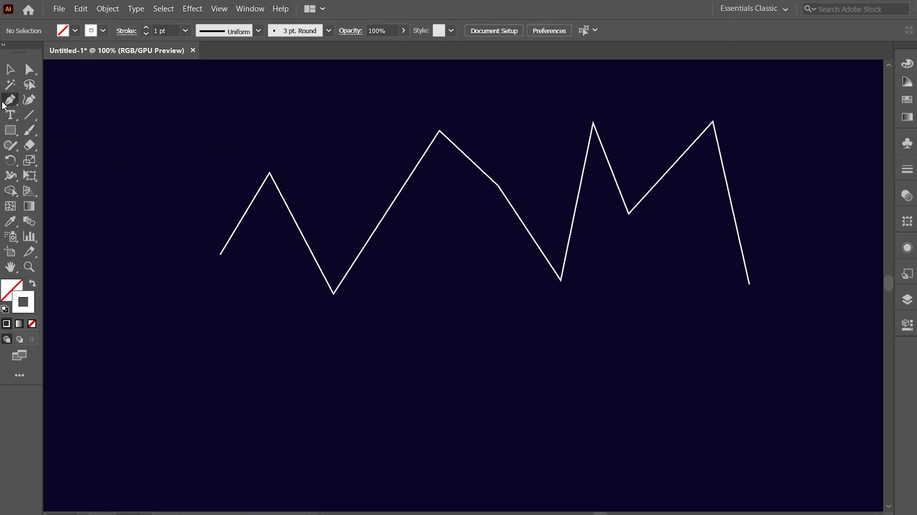
click(207, 411)
click(232, 318)
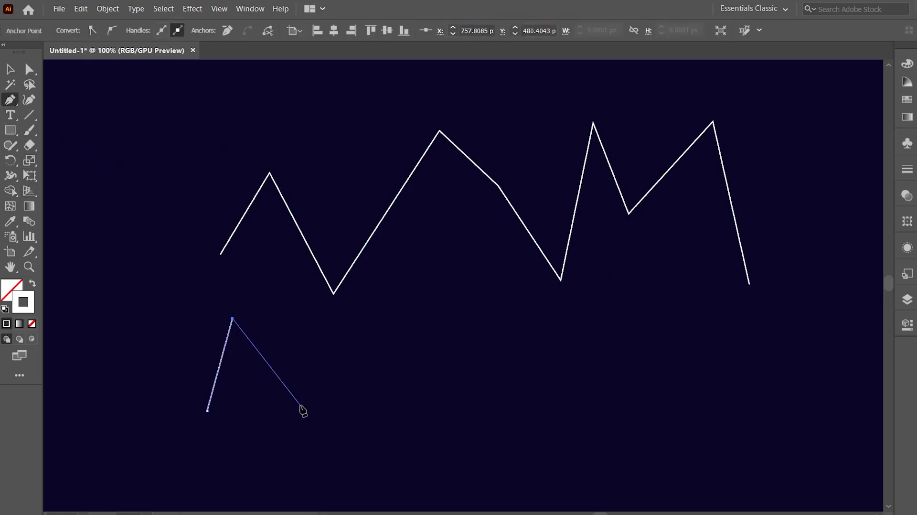
click(300, 406)
click(361, 330)
click(407, 433)
click(473, 354)
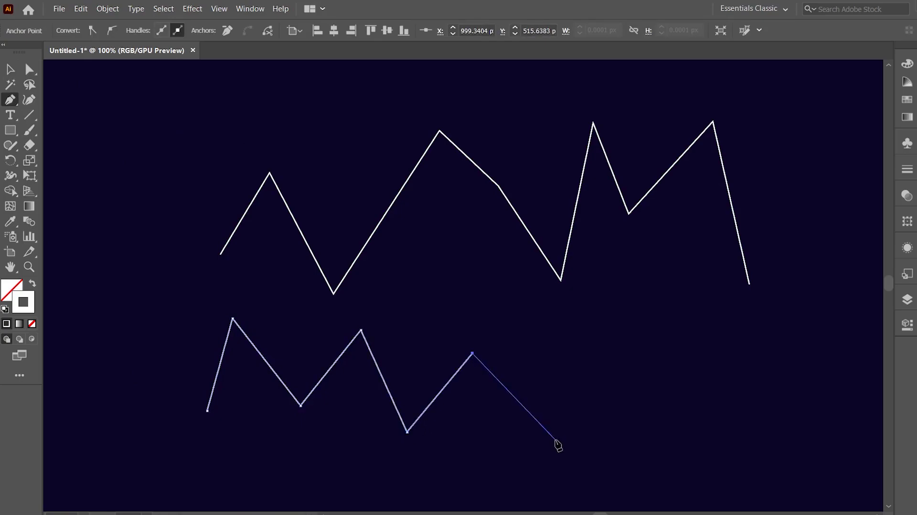
click(556, 440)
click(631, 314)
click(756, 383)
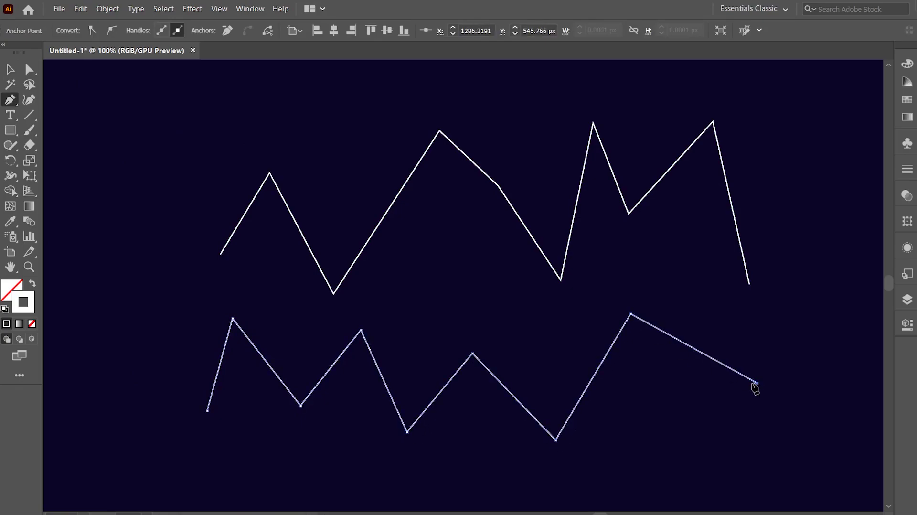
click(10, 69)
click(165, 190)
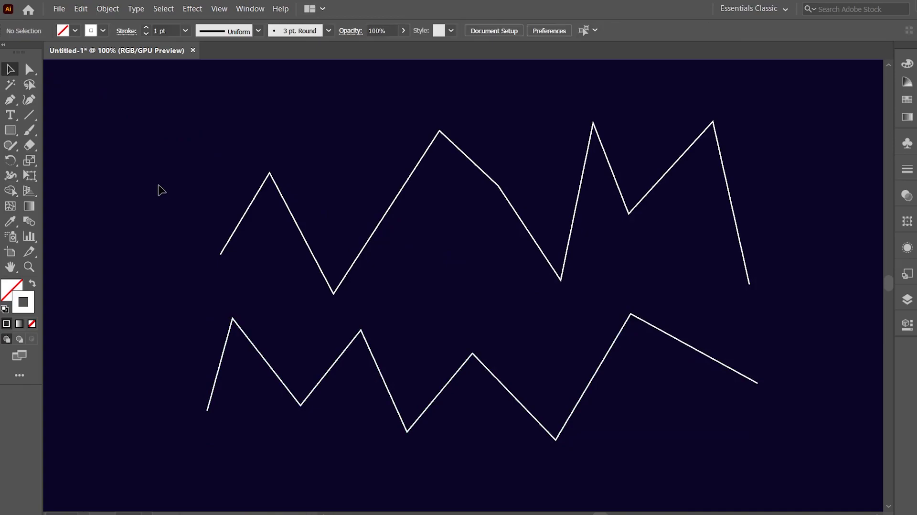
Marquee-select the top zigzag's anchors with Direct Selection and convert them to smooth points
click(27, 70)
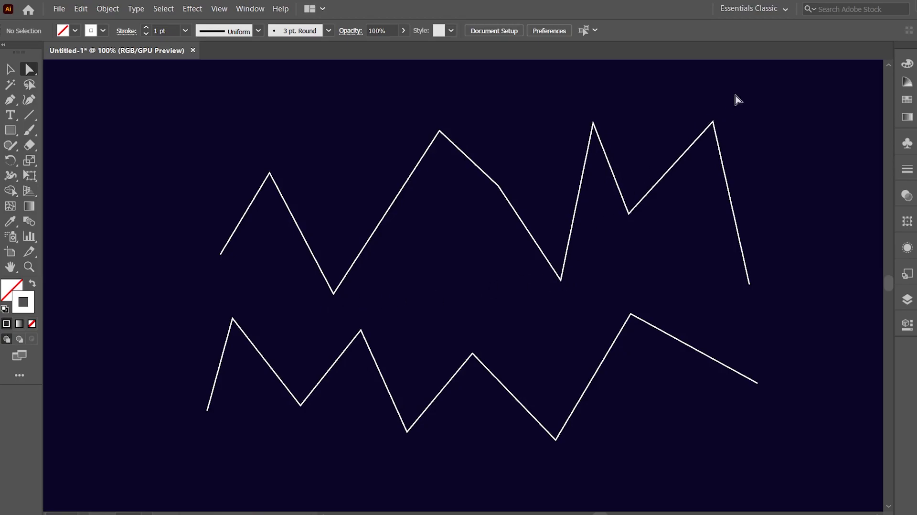
drag(736, 95, 260, 302)
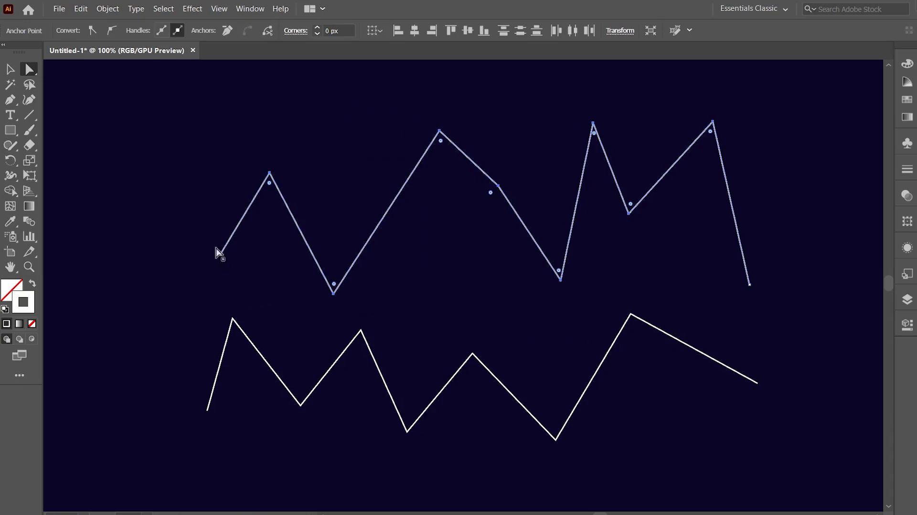
click(112, 30)
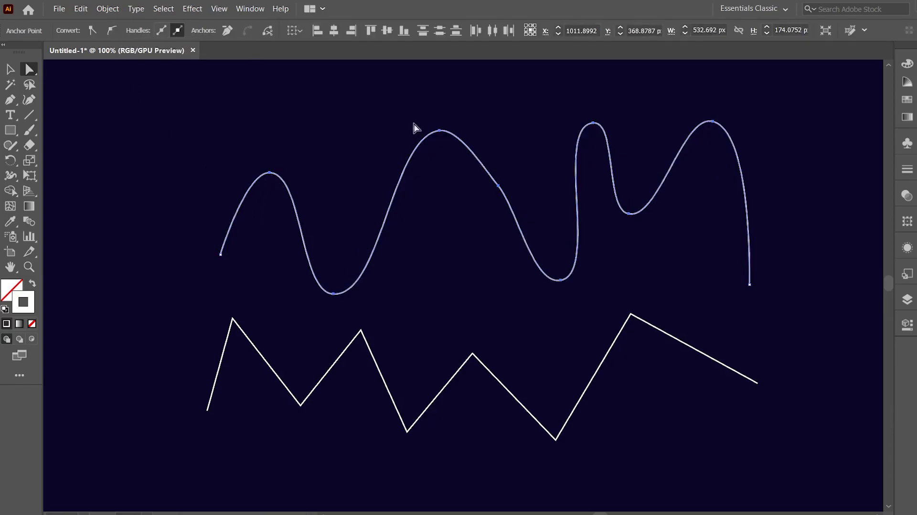
click(559, 179)
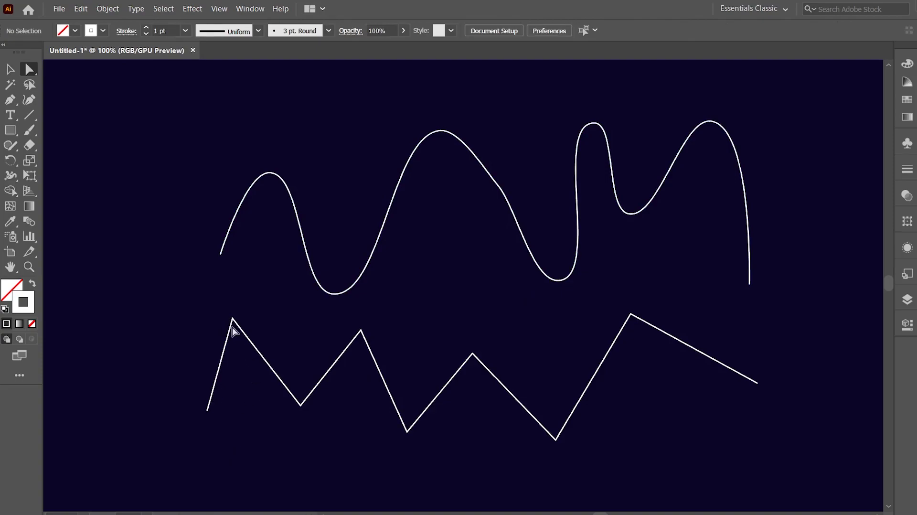
Marquee-select the lower zigzag's anchors, convert them to smooth, then deselect
mouse_move(225, 302)
mouse_down()
mouse_move(238, 317)
mouse_move(362, 369)
mouse_move(607, 411)
mouse_move(662, 456)
mouse_up()
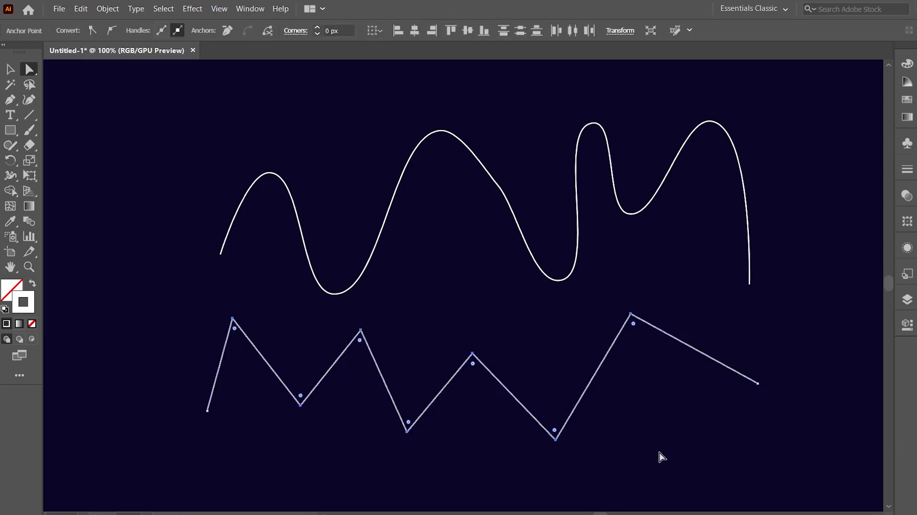
click(114, 30)
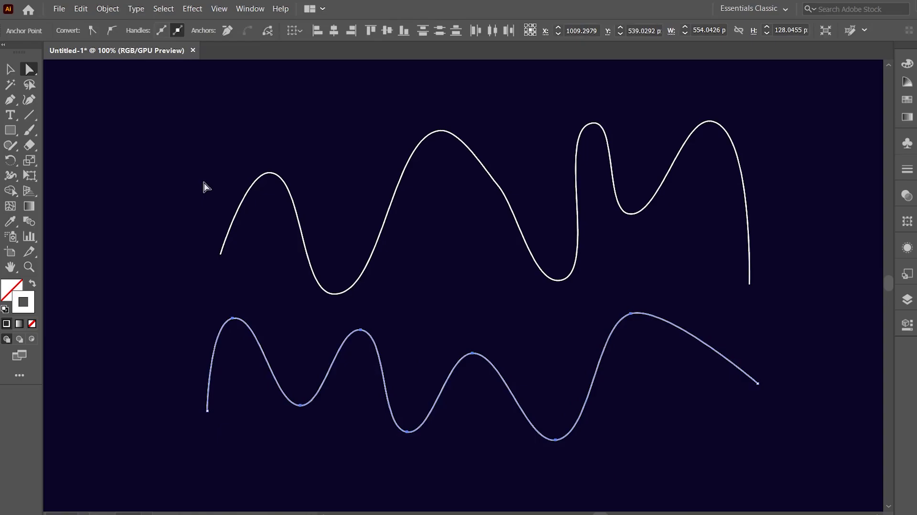
click(10, 69)
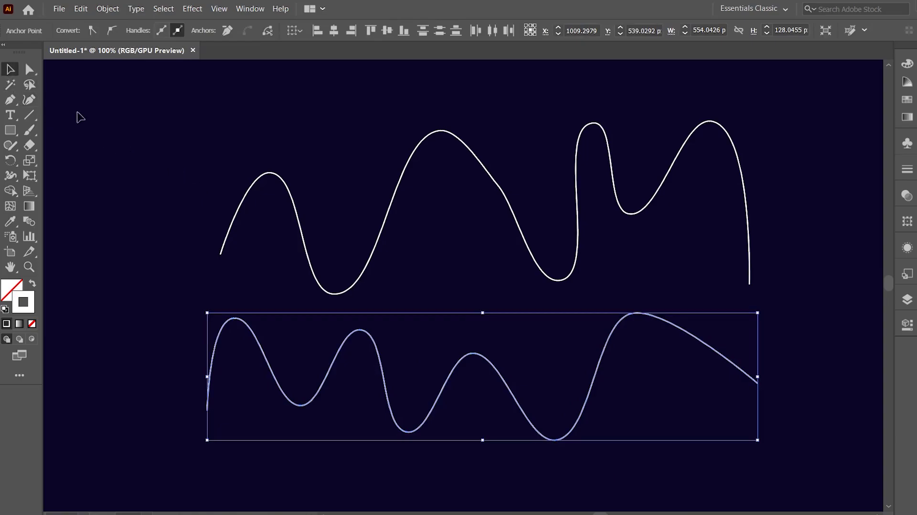
click(126, 143)
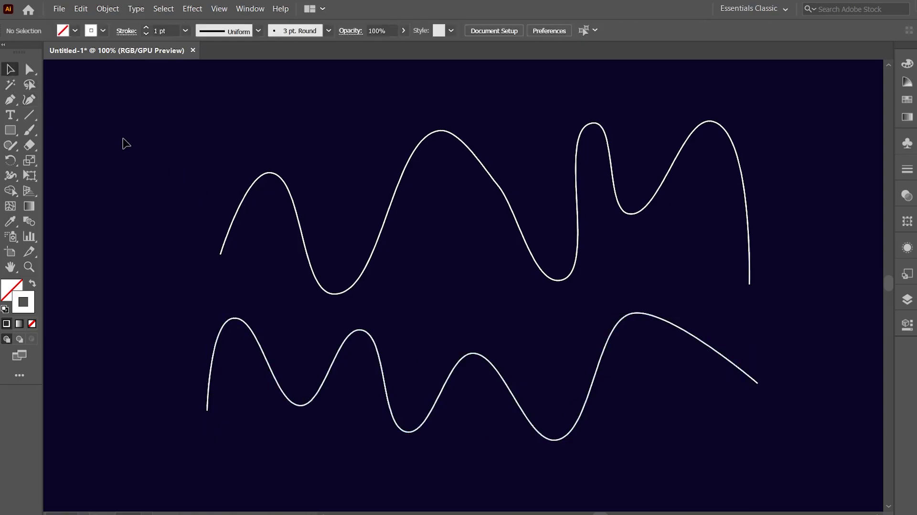
Squash both waves shorter and drag the upper wave down to overlap the lower one
click(510, 398)
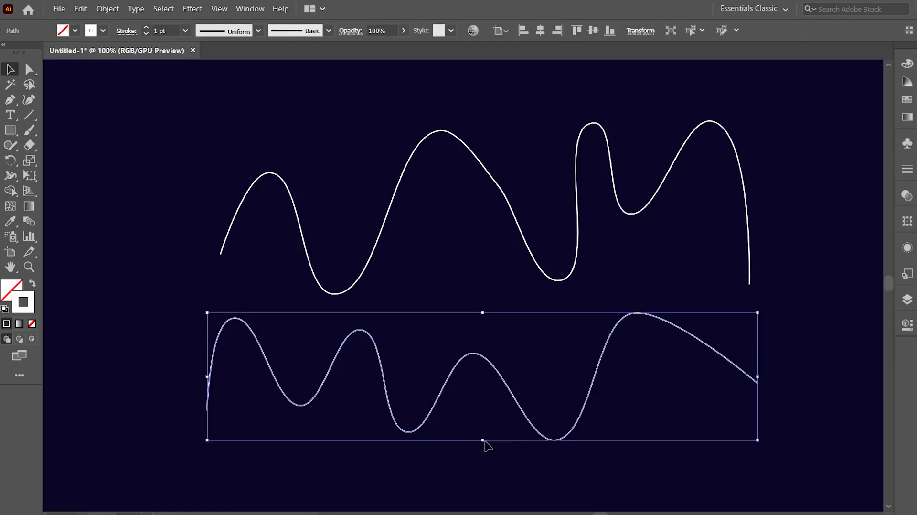
drag(482, 439, 482, 411)
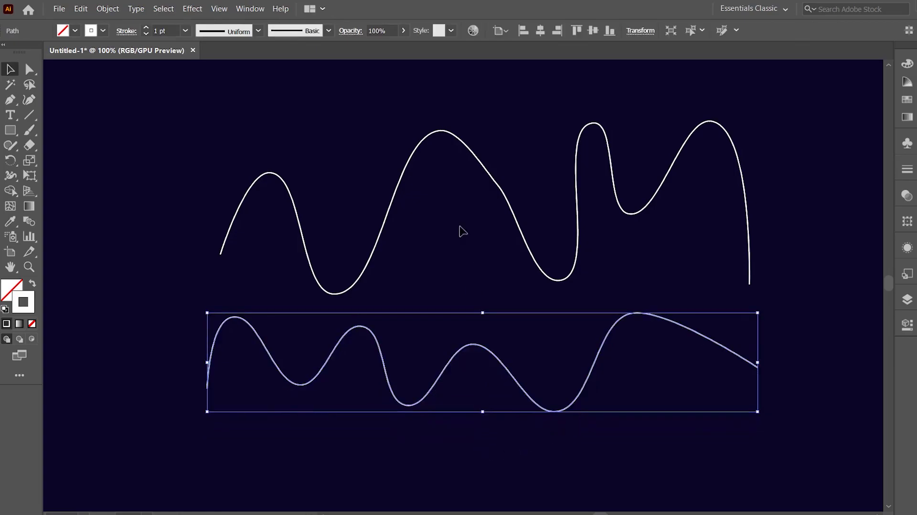
click(444, 136)
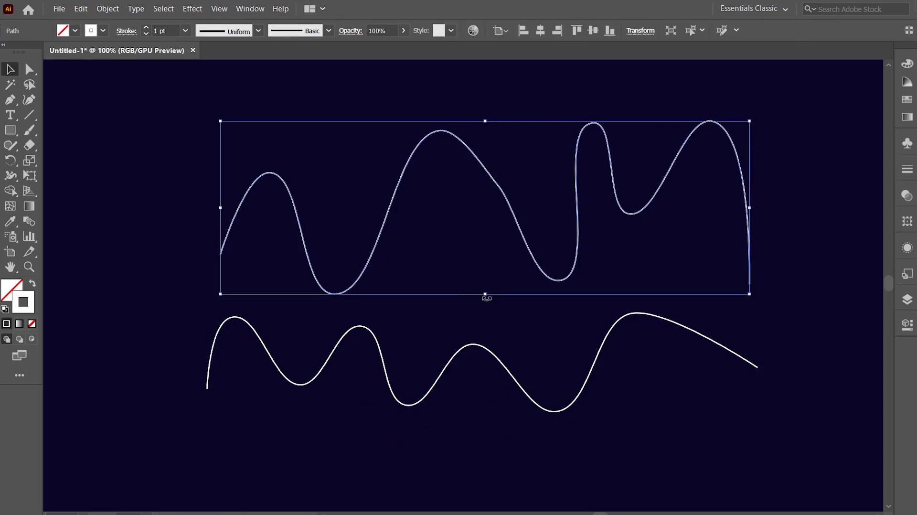
drag(485, 295, 485, 247)
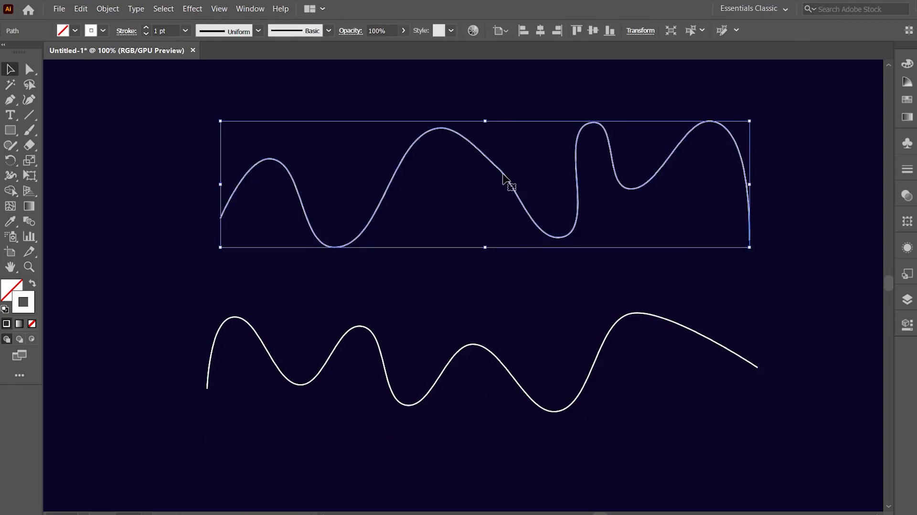
mouse_move(503, 175)
mouse_down()
mouse_move(494, 280)
mouse_move(516, 296)
mouse_up()
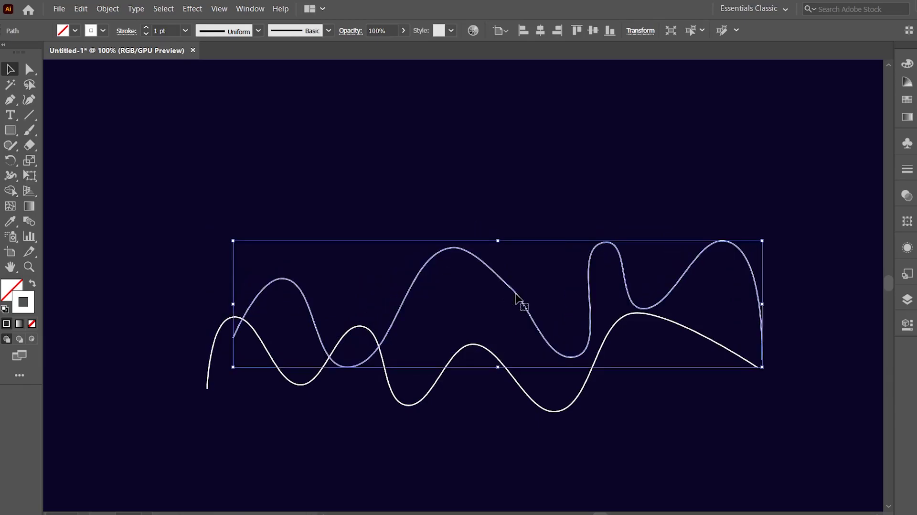
click(464, 151)
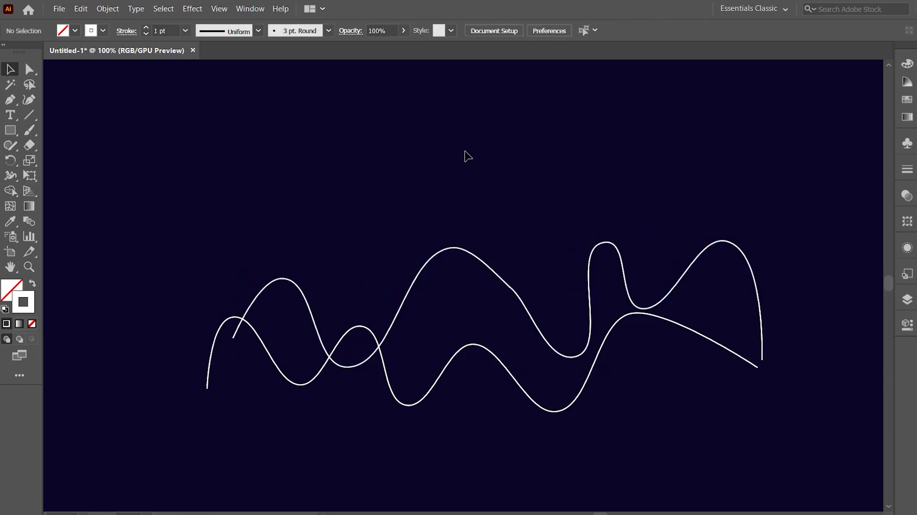
Marquee-select both overlapping waves and open the Object menu
drag(779, 190, 219, 473)
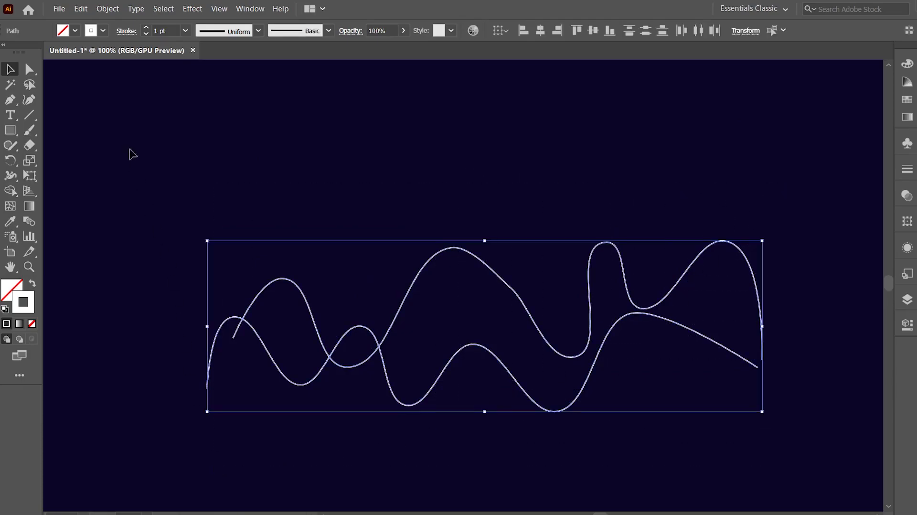
click(100, 9)
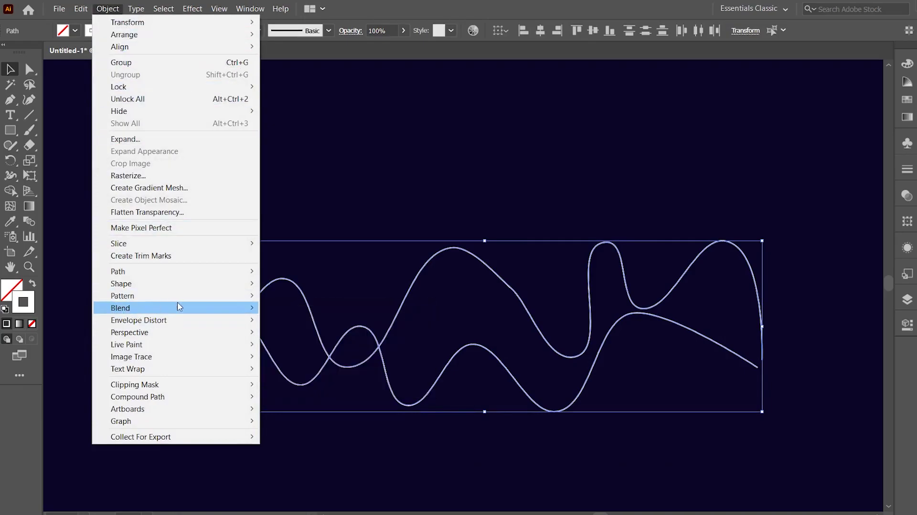
Set Blend Options spacing to Specified Distance of 4 px
mouse_move(179, 306)
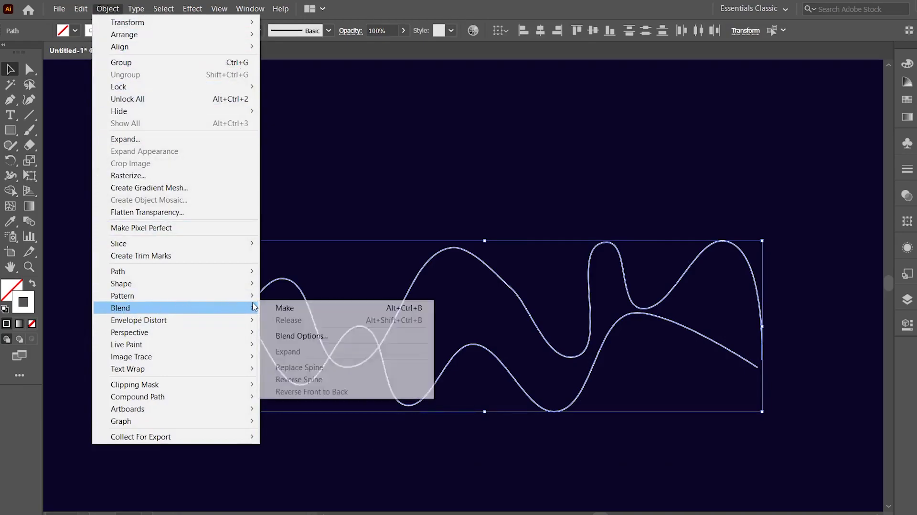
click(275, 336)
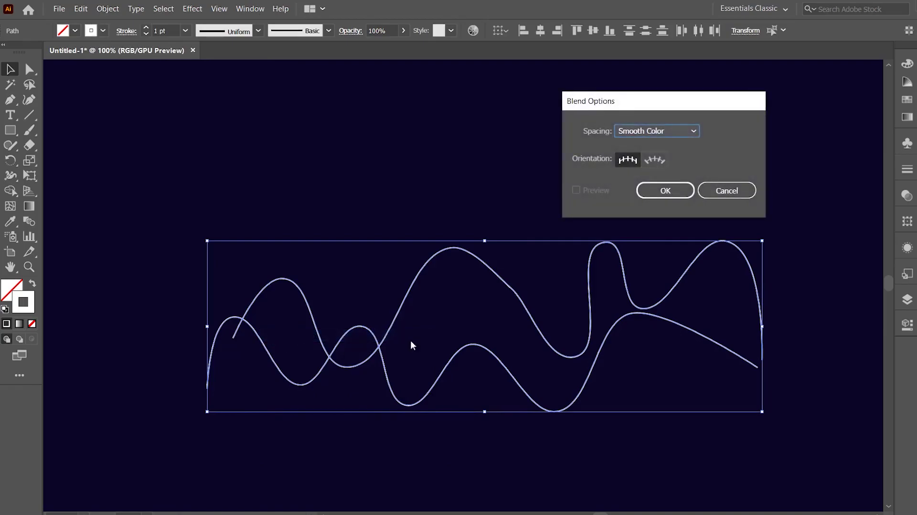
click(666, 139)
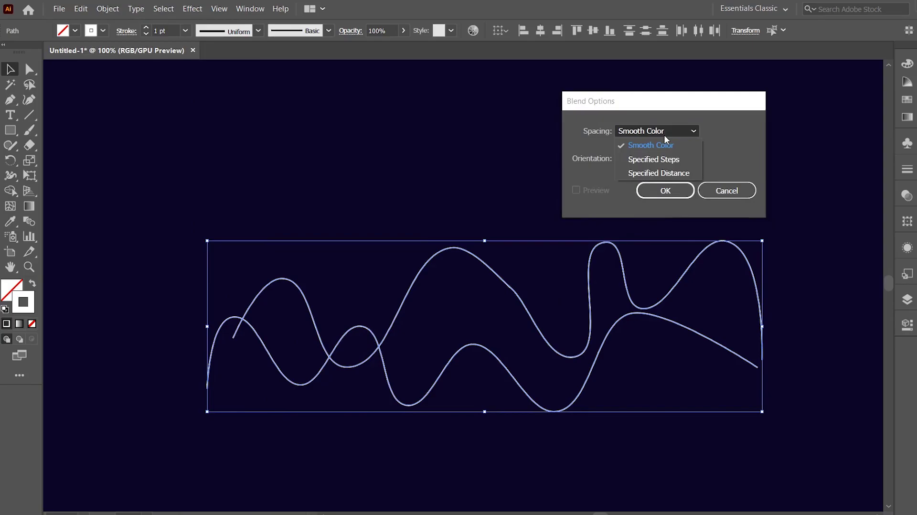
click(647, 173)
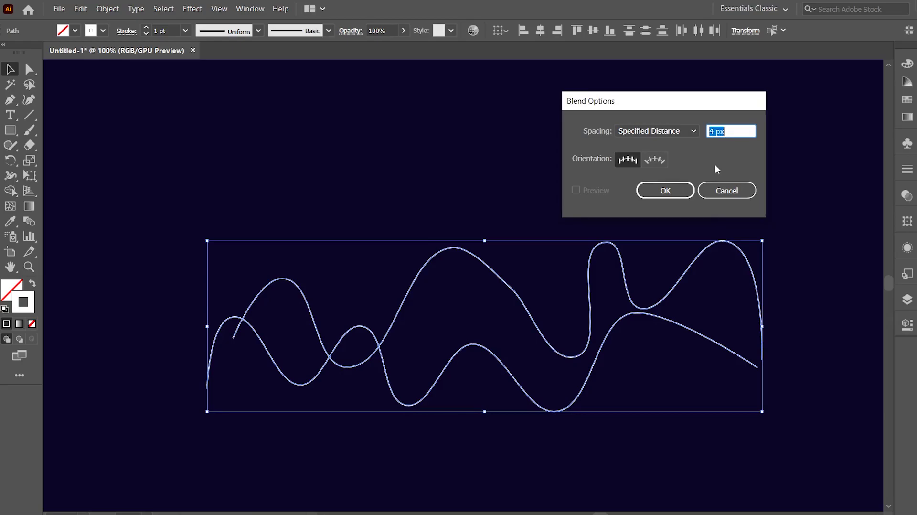
click(663, 191)
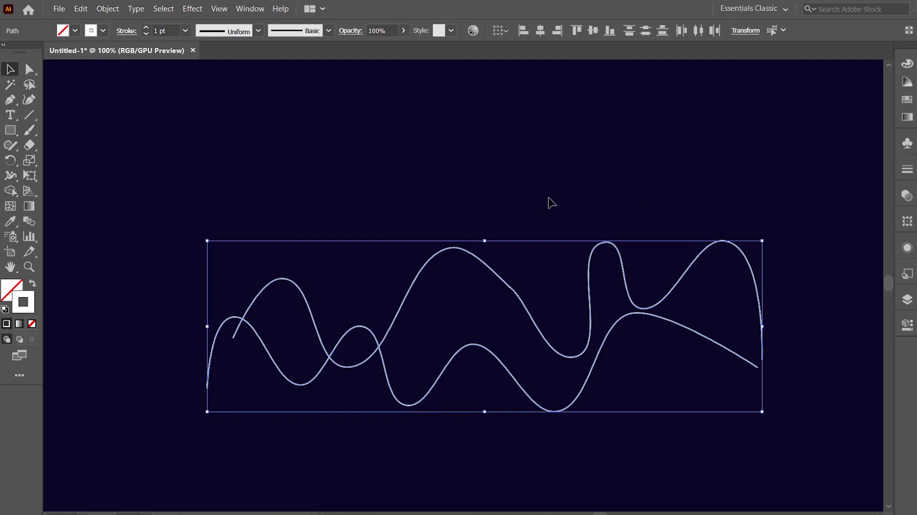
Apply Object > Blend > Make to join the two wavy lines
click(105, 10)
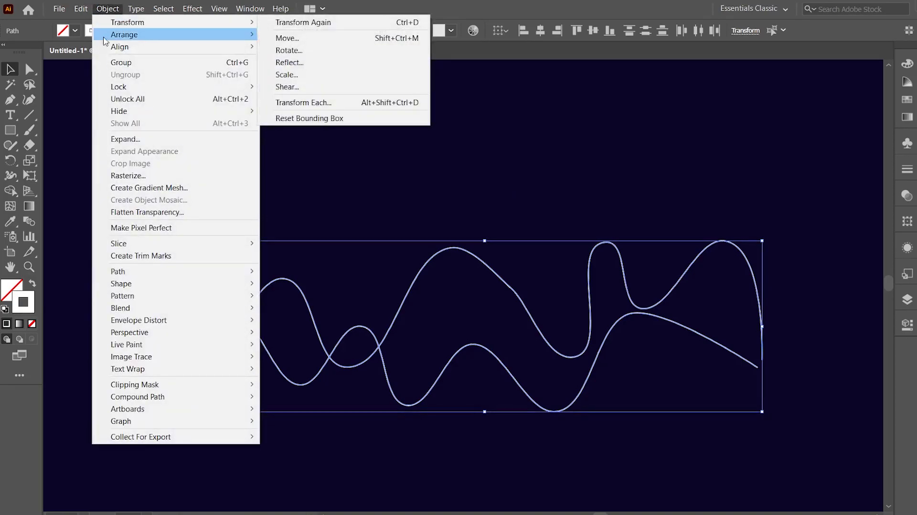
mouse_move(128, 309)
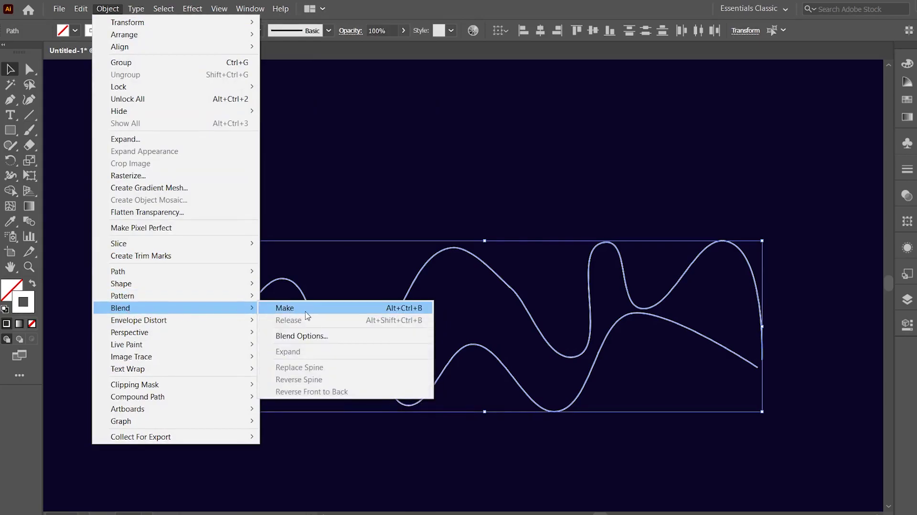
click(307, 314)
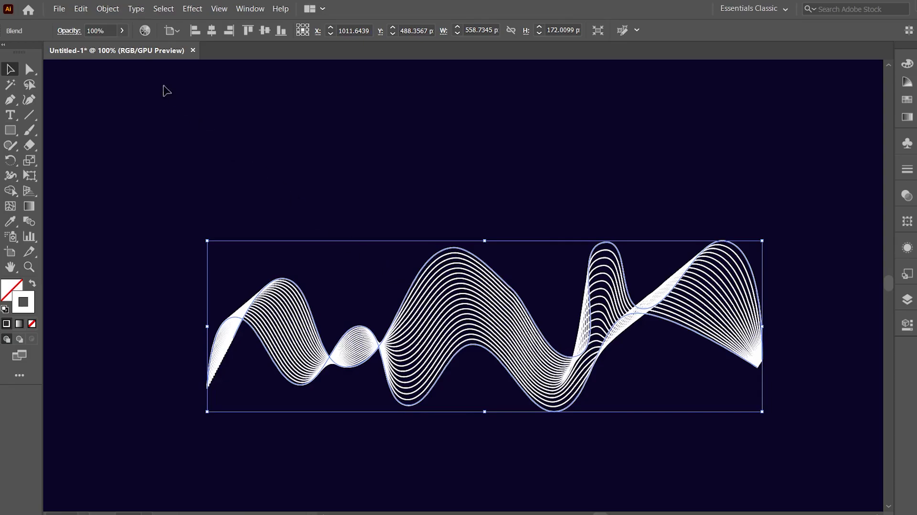
Set the blend spacing to Specified Distance 2 px, then reselect the whole wave blend
click(106, 9)
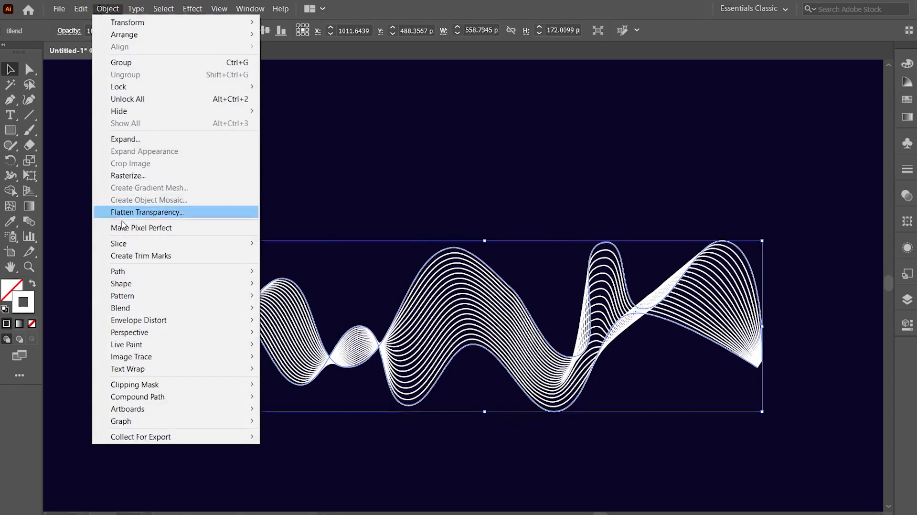
mouse_move(136, 308)
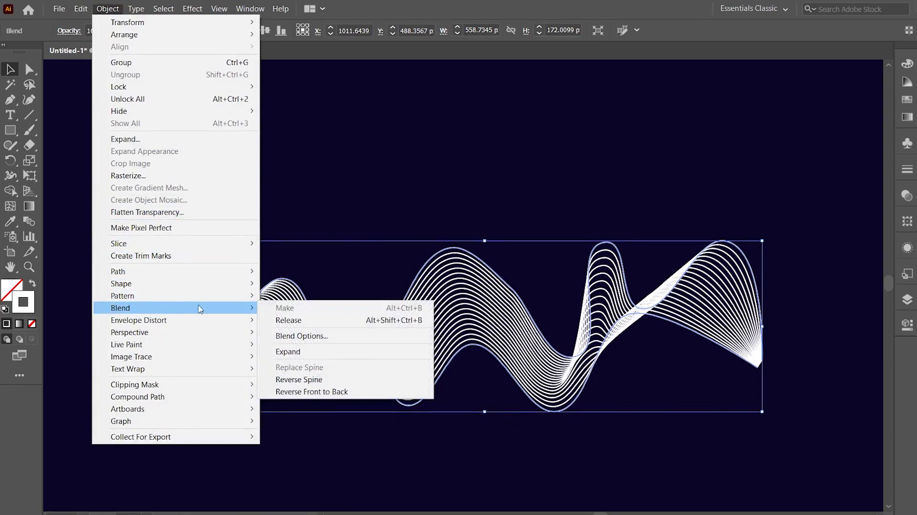
click(294, 336)
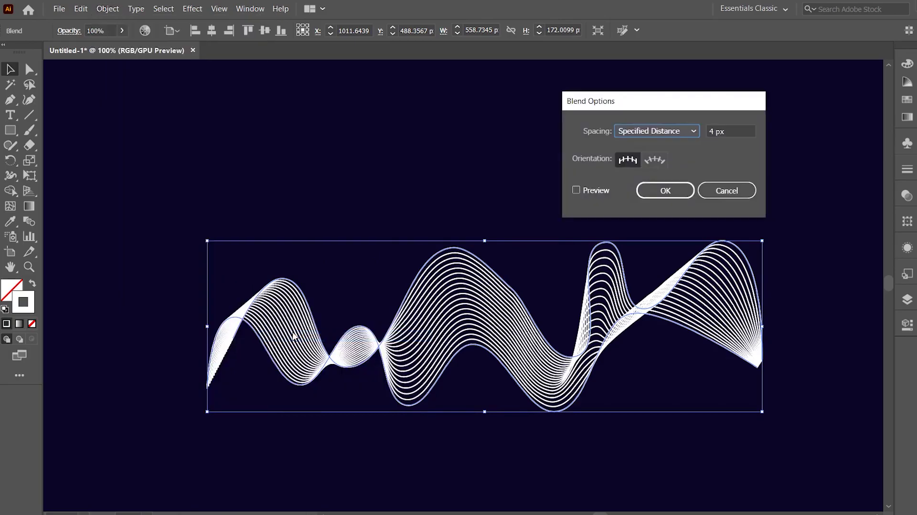
double_click(714, 130)
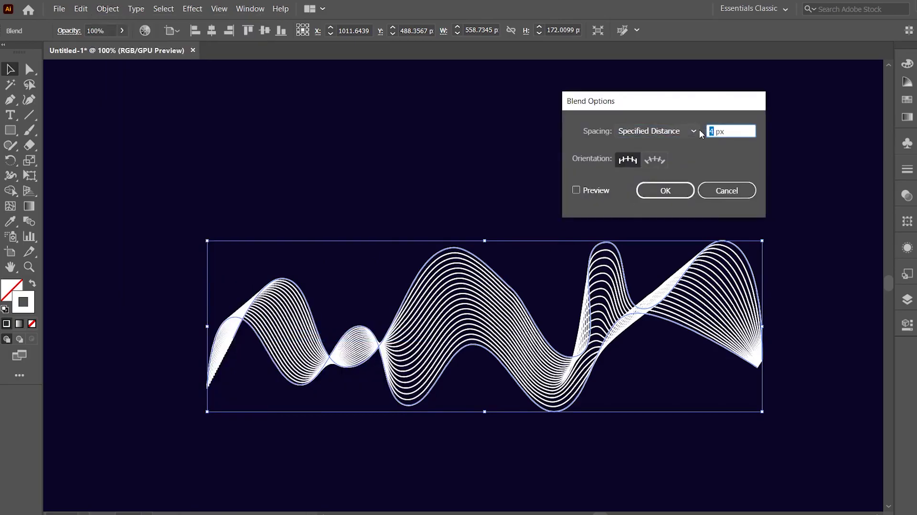
text(2)
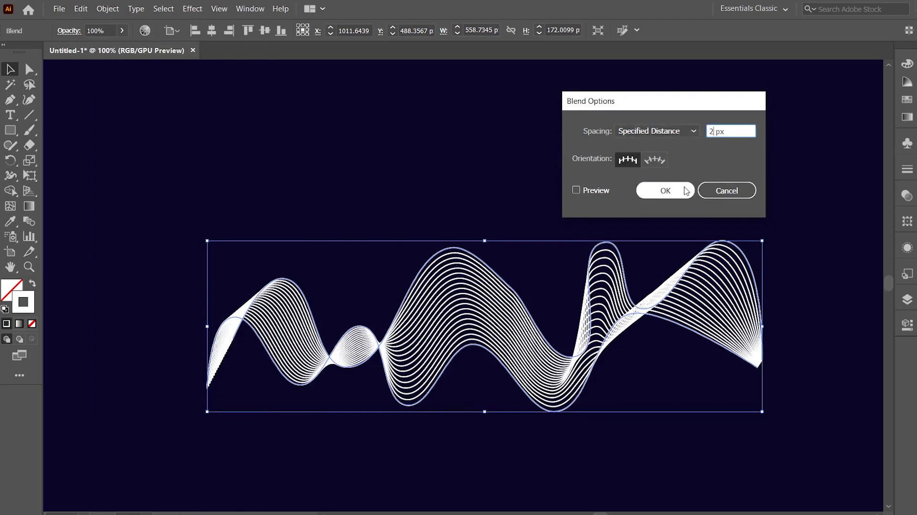
click(664, 191)
click(661, 192)
drag(780, 175, 208, 451)
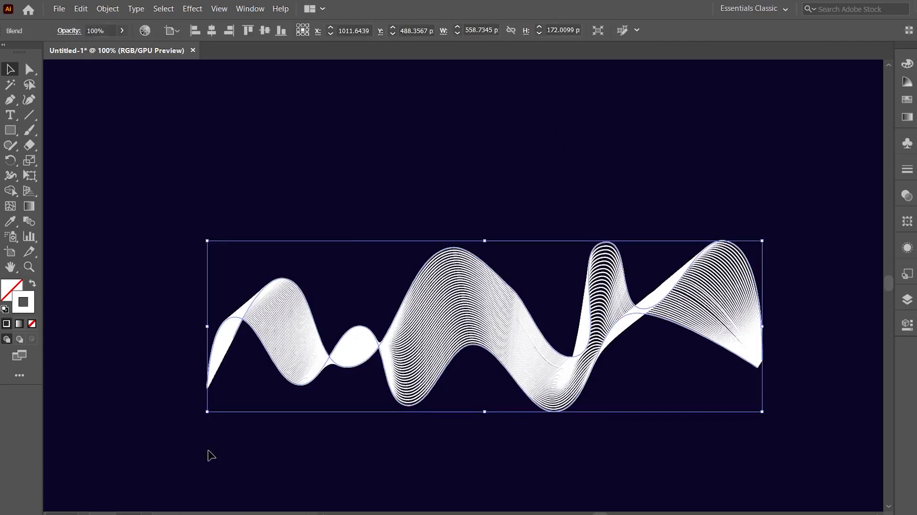
Expand the wave blend with Object > Blend > Expand and marquee-select the resulting lines
click(107, 9)
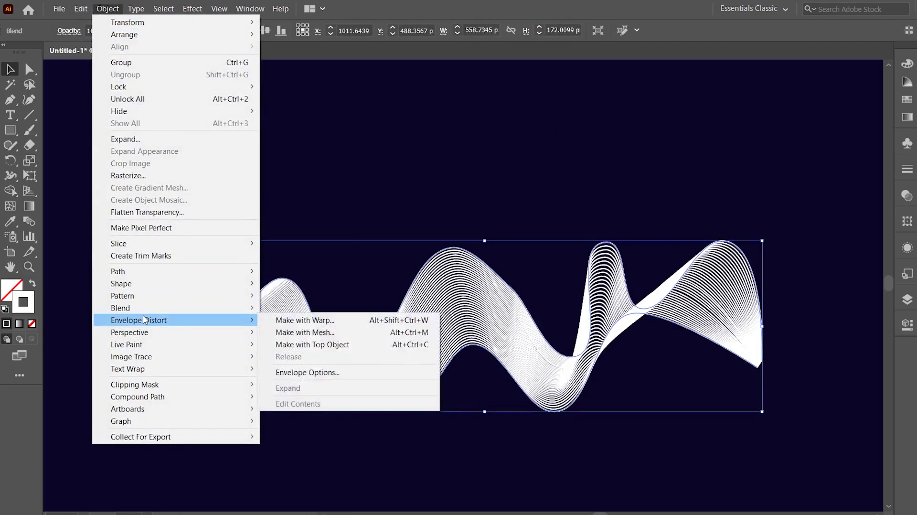
mouse_move(143, 312)
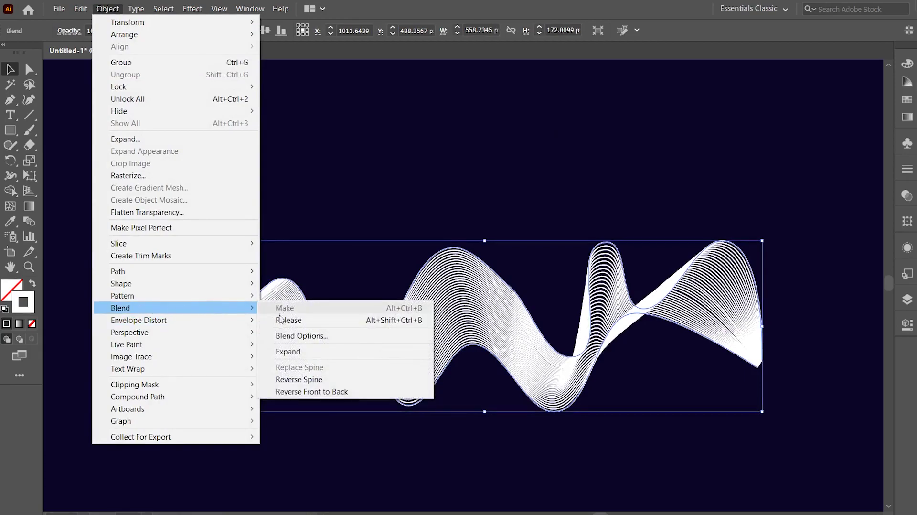
click(287, 351)
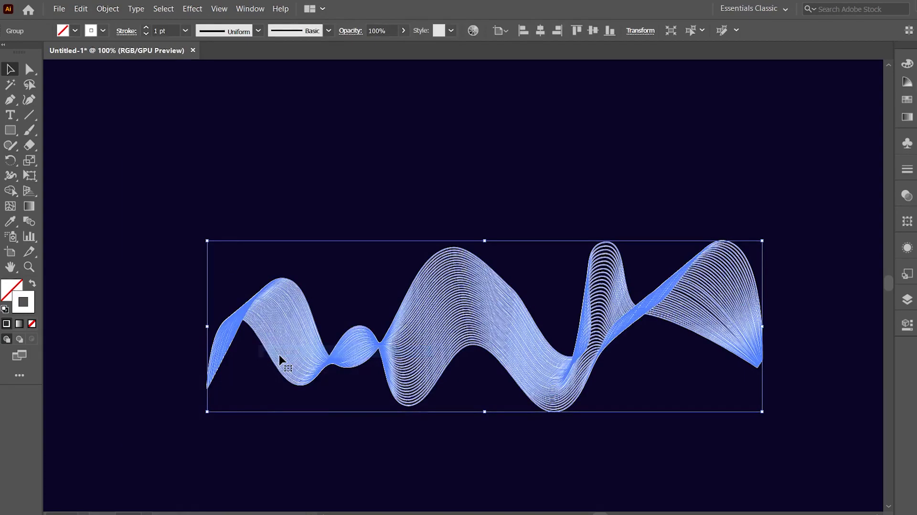
click(286, 172)
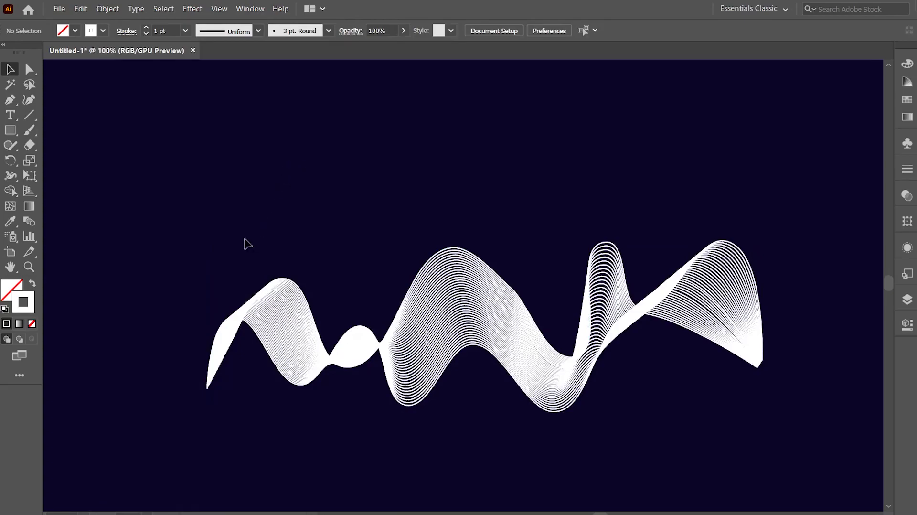
drag(192, 222, 795, 444)
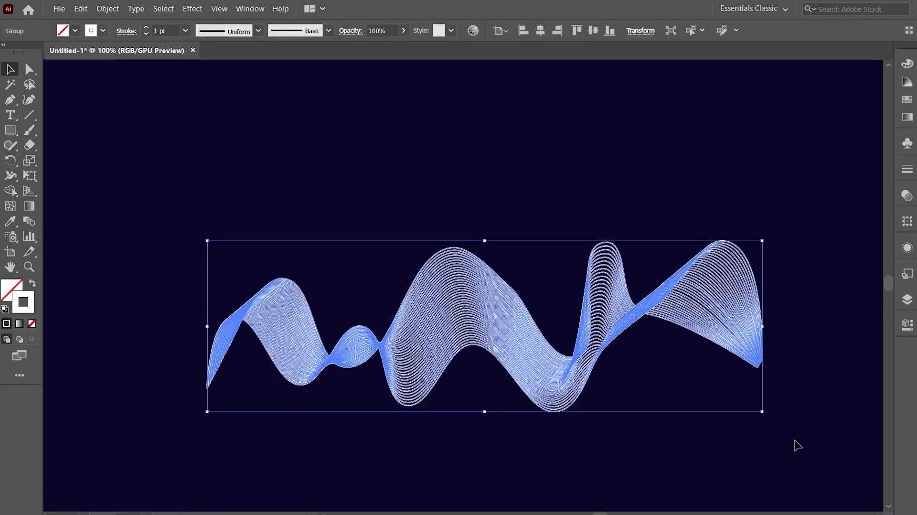
Apply a gradient stroke to the waves and set its left stop to red DD1212
click(20, 325)
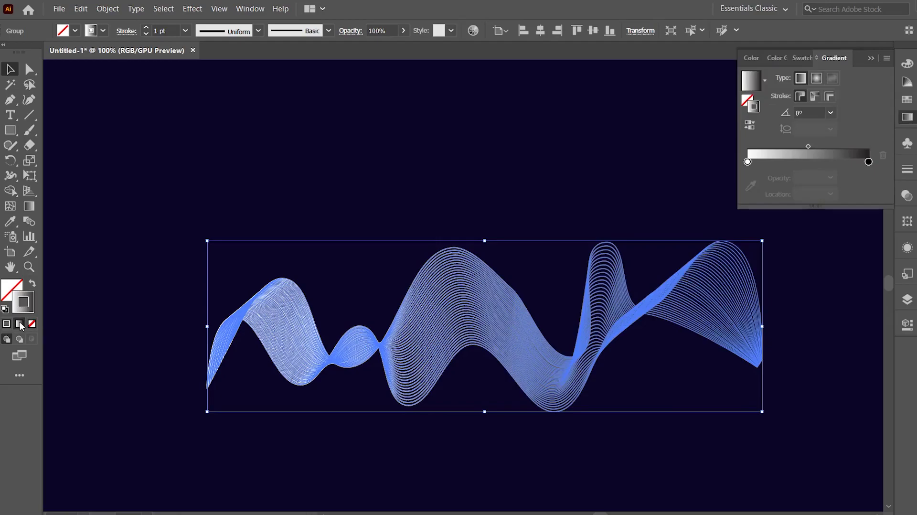
click(749, 162)
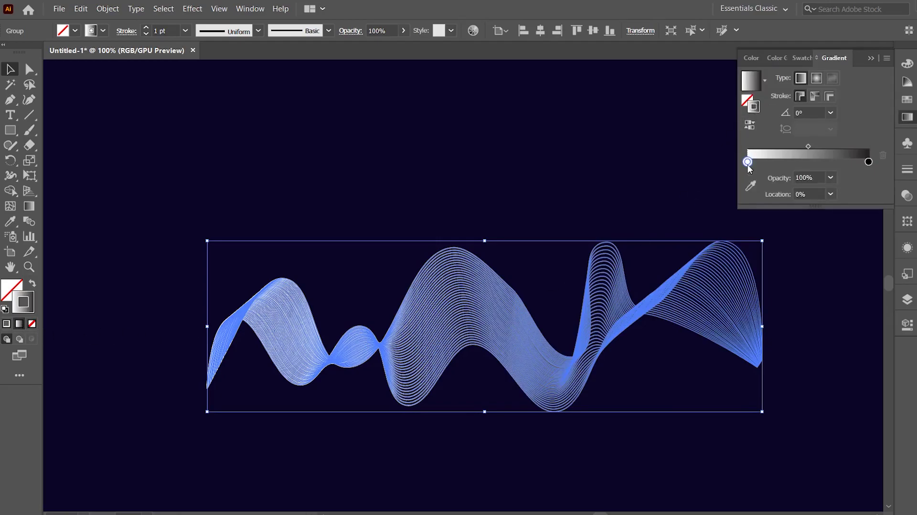
double_click(753, 114)
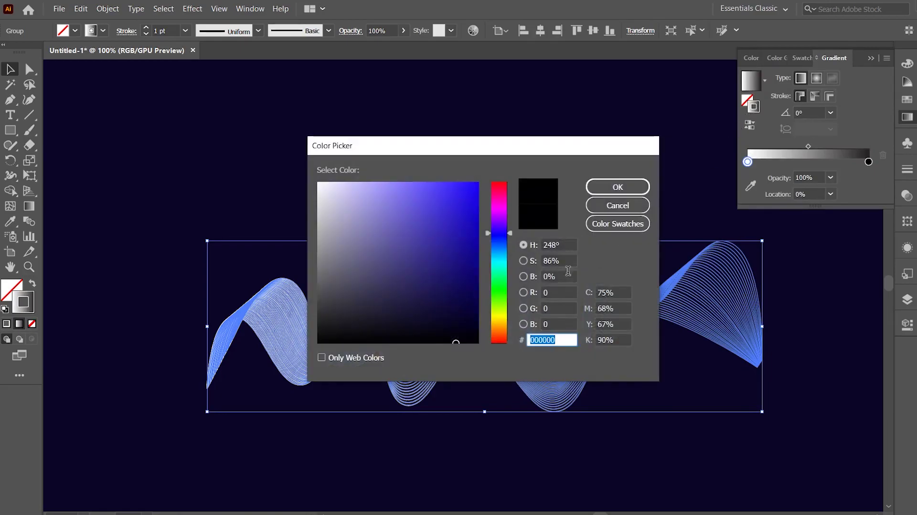
drag(513, 234, 512, 183)
click(466, 203)
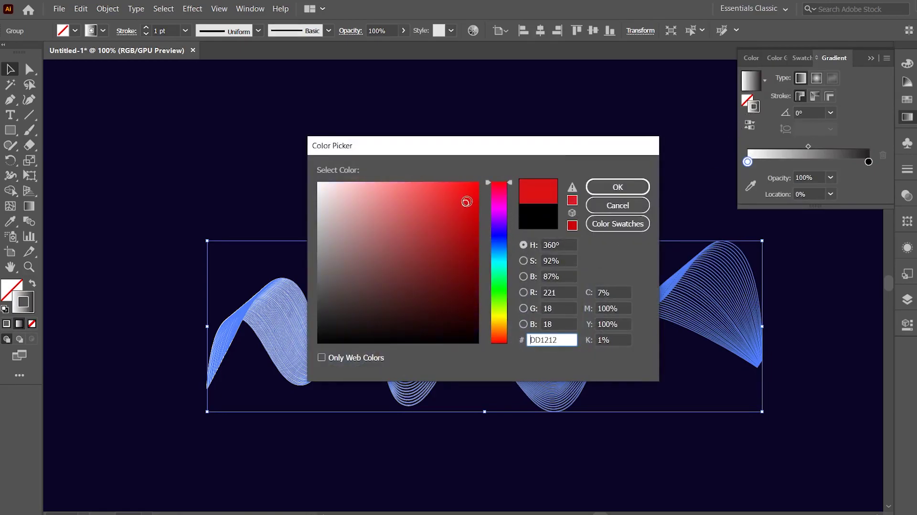
click(615, 191)
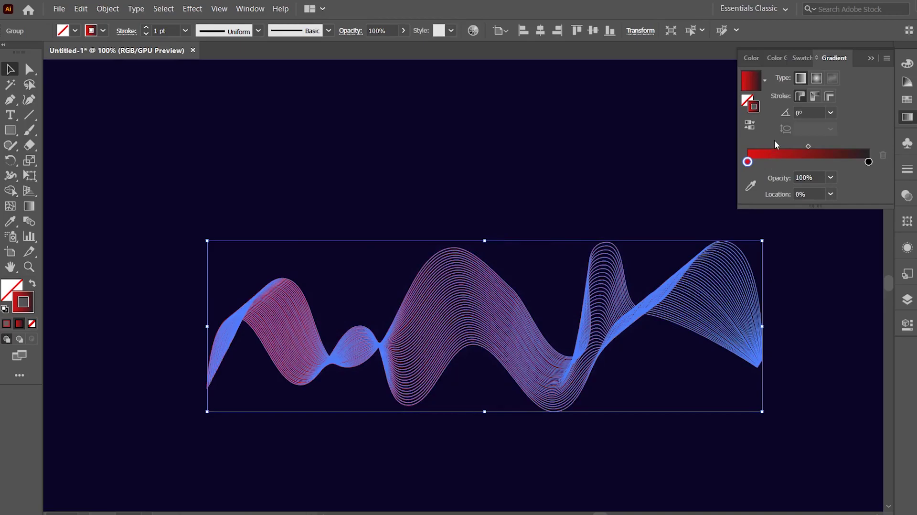
Set the gradient's right stop to yellow and close the gradient settings
double_click(868, 162)
click(753, 114)
double_click(753, 114)
drag(497, 210, 494, 325)
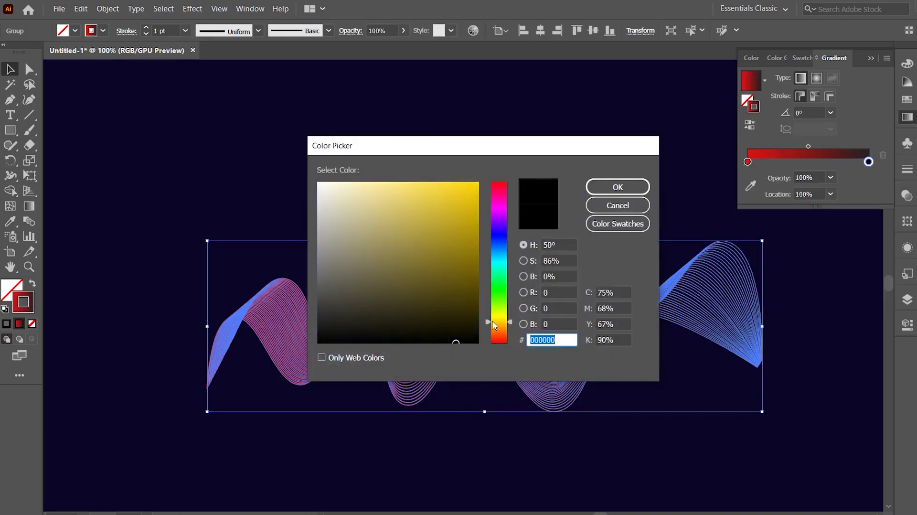
click(476, 190)
click(607, 188)
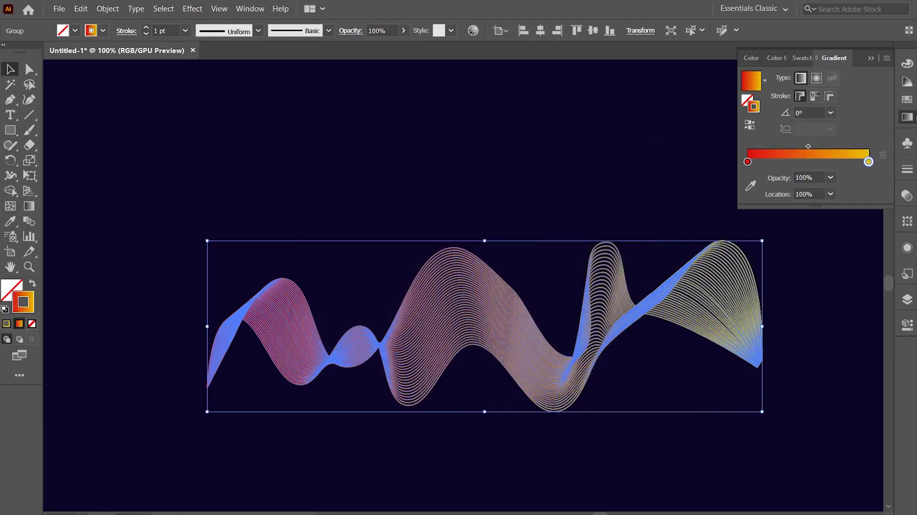
click(908, 117)
Scale the wave artwork up proportionally so it spans the canvas
click(628, 183)
click(501, 244)
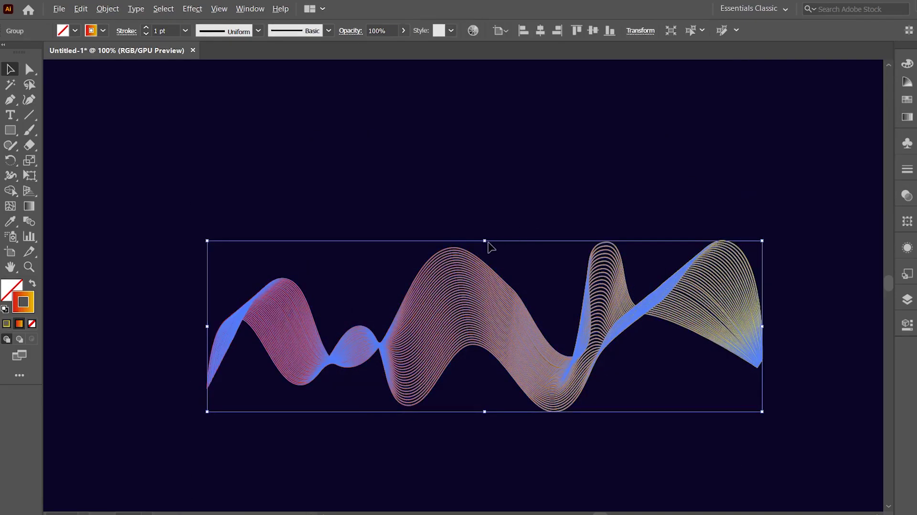
drag(485, 241, 494, 177)
click(493, 123)
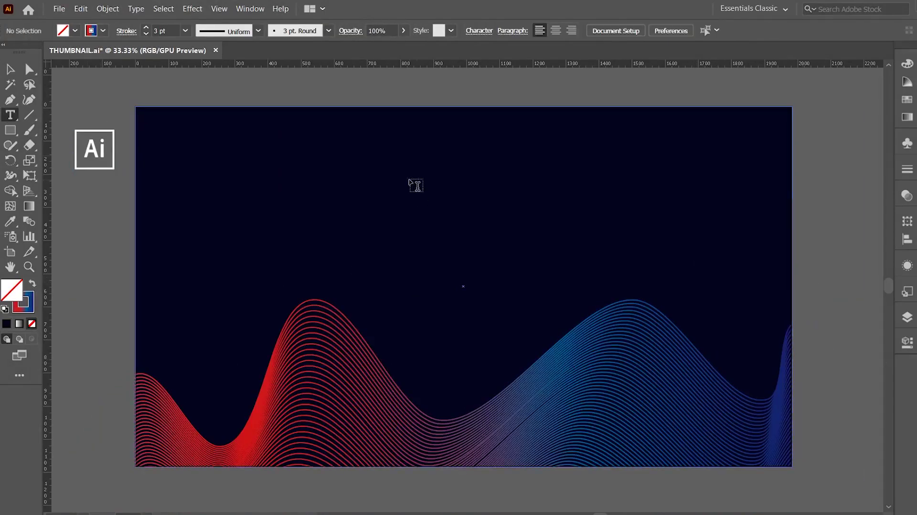
Add the title 'Abstract line' in Gilroy at 72 pt near the top
click(412, 180)
click(412, 31)
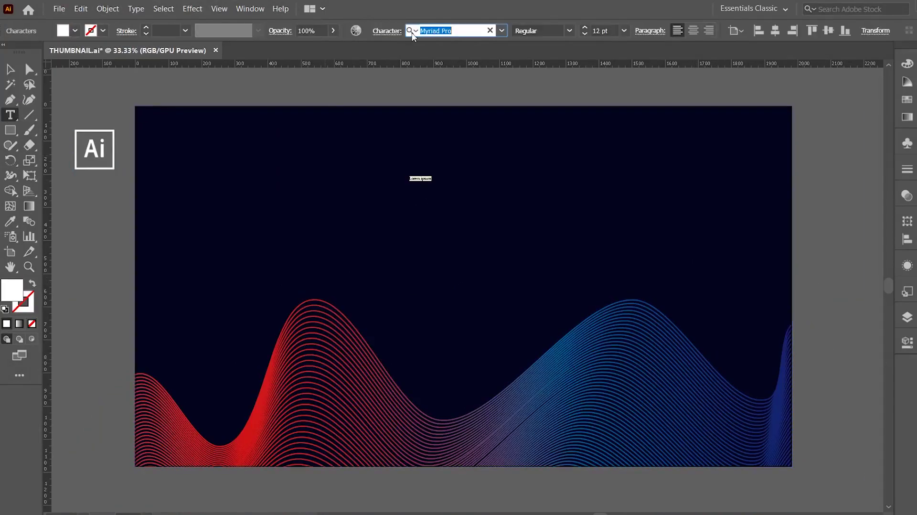
text(Gilroy)
key(Return)
click(594, 31)
text(72)
key(Return)
text(Abstract line)
key(Escape)
Add 'WAVE' below in Gotham-Black 181 pt as white outlined letters
key(ctrl+a)
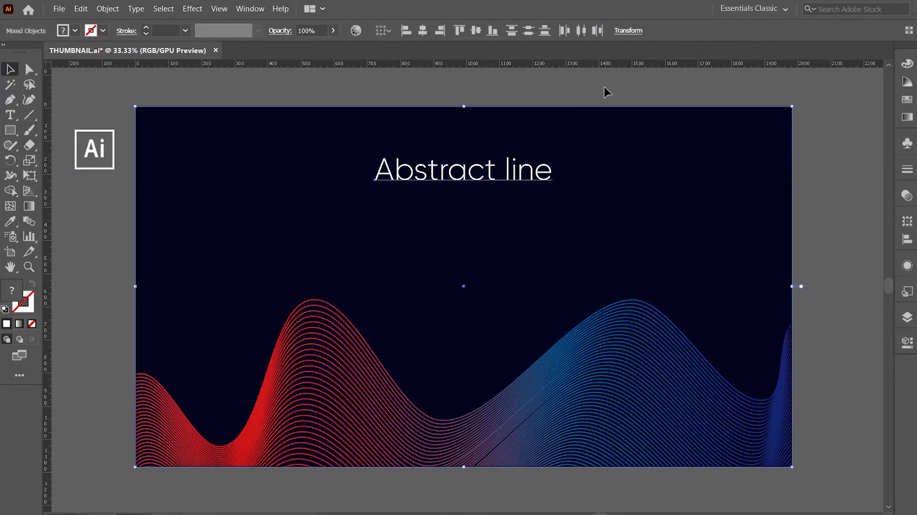
key(t)
click(347, 219)
click(439, 31)
text(Gotham)
click(451, 289)
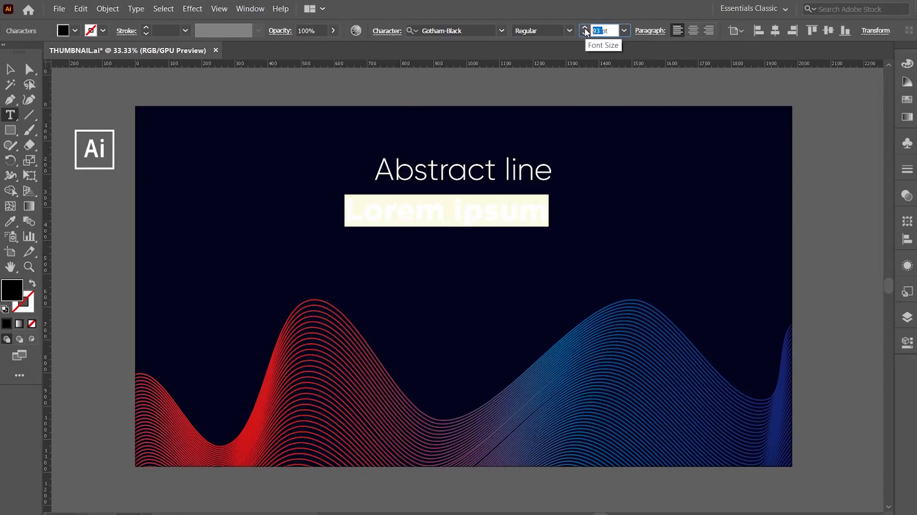
text(181)
key(Return)
text(WAVE)
key(Escape)
click(104, 30)
click(19, 71)
Duplicate WAVE to the right, change it to 'ART', and fill it solid white
alt+drag(355, 206, 544, 206)
double_click(573, 217)
text(ART)
key(Escape)
click(75, 31)
click(12, 60)
Align WAVE and ART, nudge 'Abstract line' lower, and move the Ai logo to the artboard corner
shift+click(335, 218)
click(907, 239)
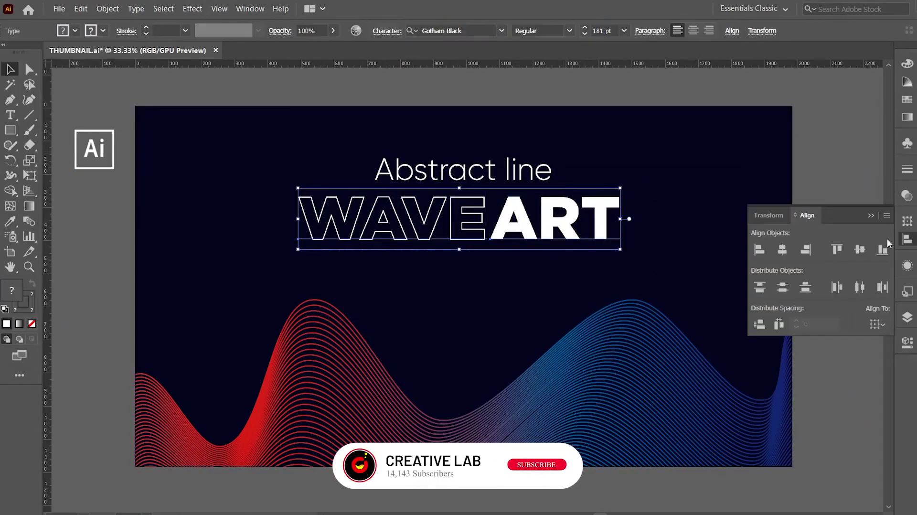
drag(430, 171, 428, 179)
drag(86, 161, 171, 160)
Draw a rectangular frame around the titles with the Pen tool
key(ctrl+shift+a)
click(10, 99)
click(370, 178)
click(283, 177)
click(283, 255)
click(639, 256)
click(639, 178)
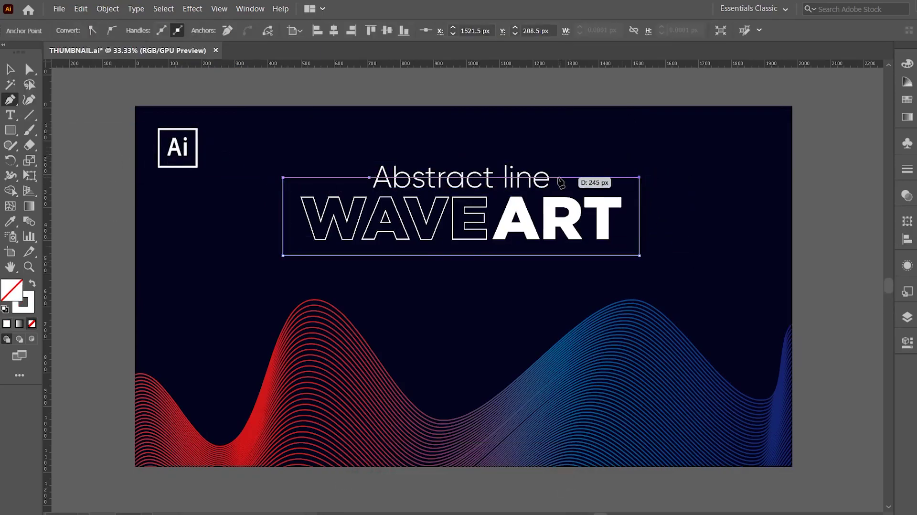